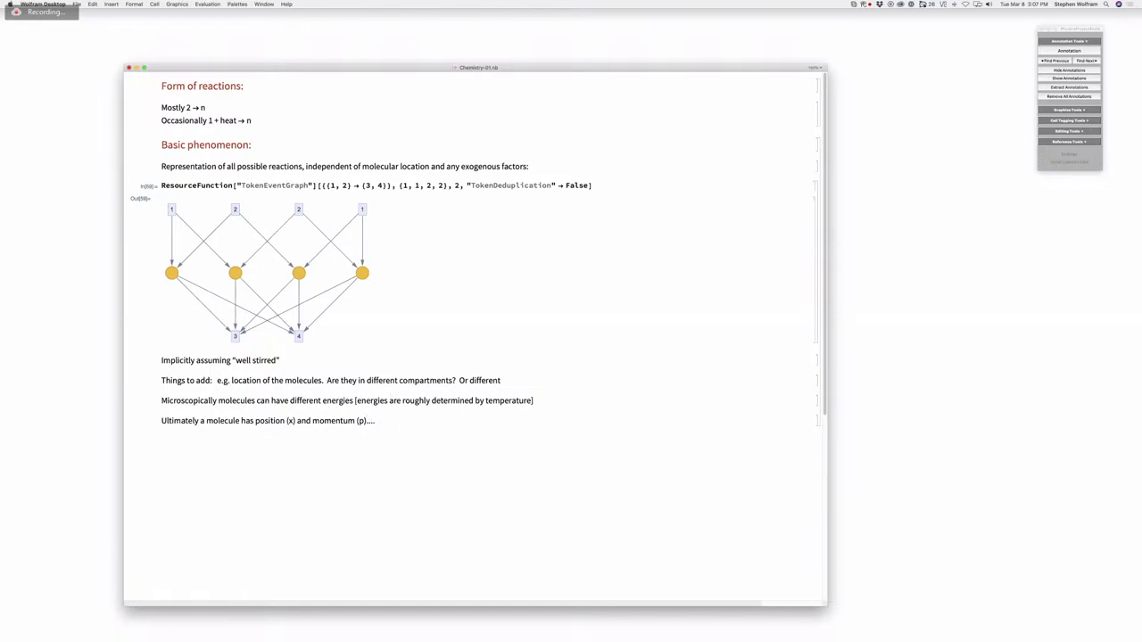
Step: Append "[Usually the internal degrees of freedom will be distributed according to temperature; unless e.g. one excites them with a nonthermal photon]" to the momentum note
text([Usually the internal degrees of freedom will be distributed according to t)
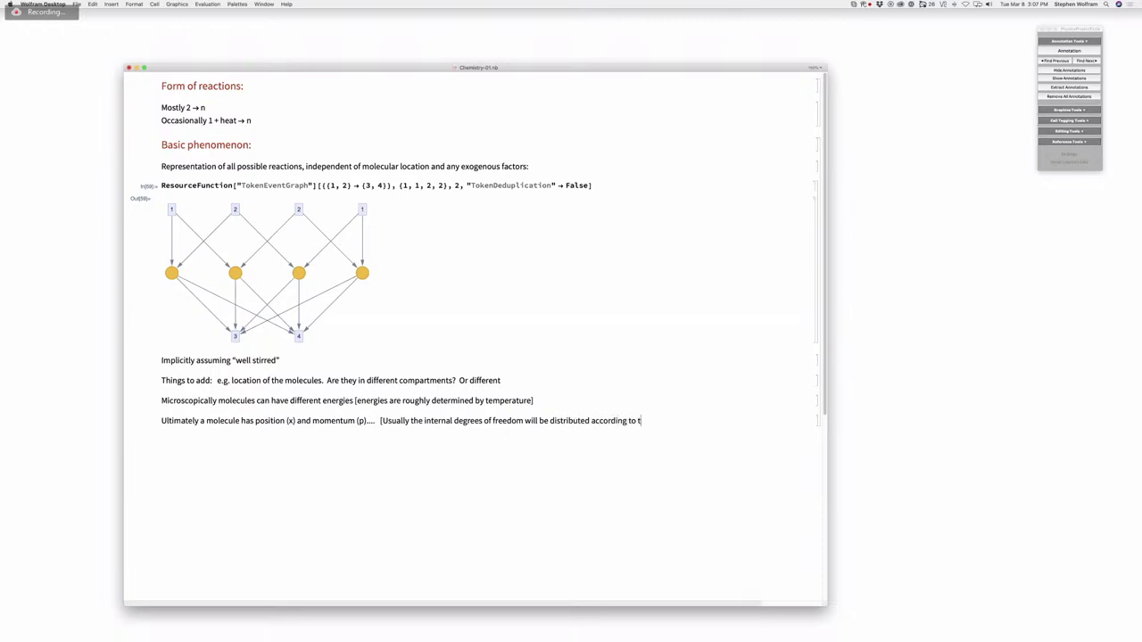
text(emperature; unless e.g,)
key(BackSpace)
text(. )
text(one exci)
text(tes )
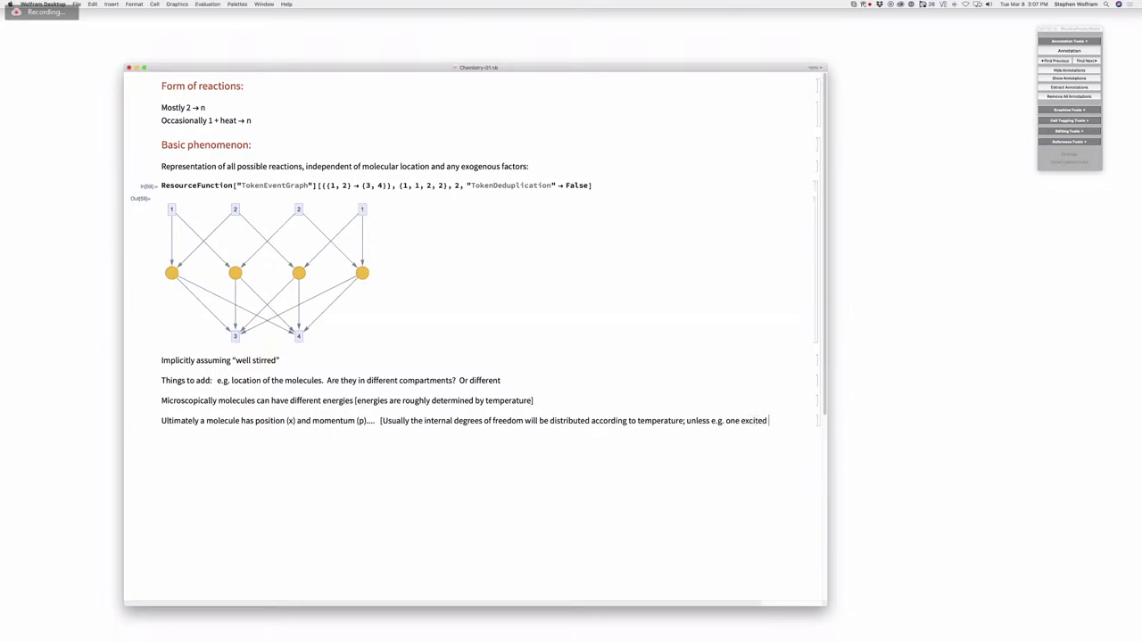
text(them with a nonthermal photon)
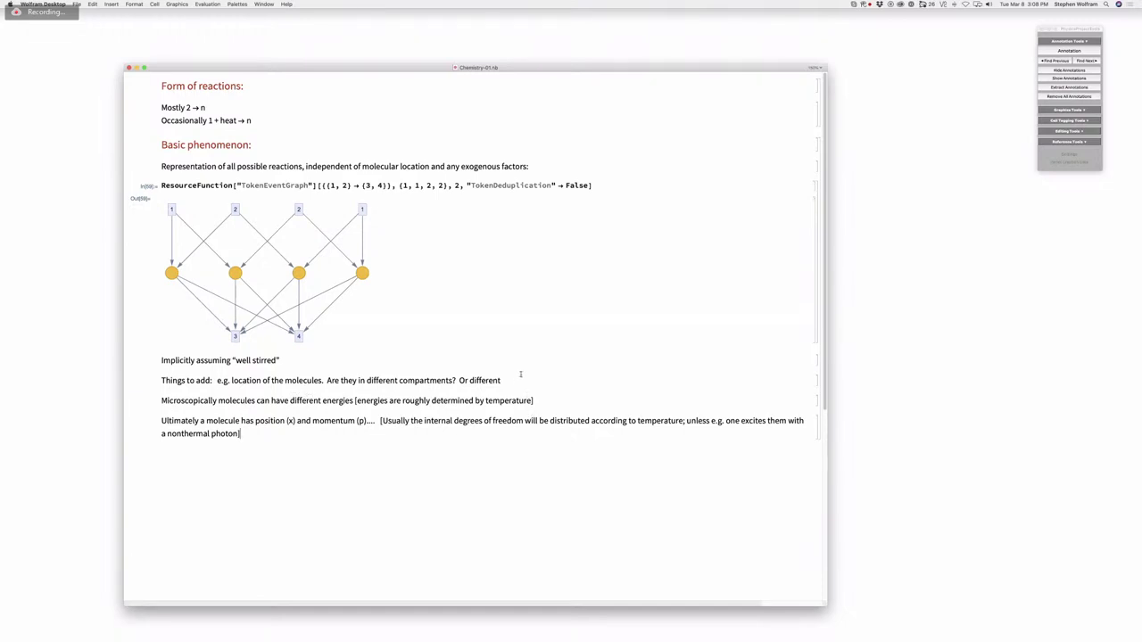
Step: Complete the "Or different" sentence with "positions" and add a text note at the end reading "Biology is not well stirred..."
text(positions)
click(244, 476)
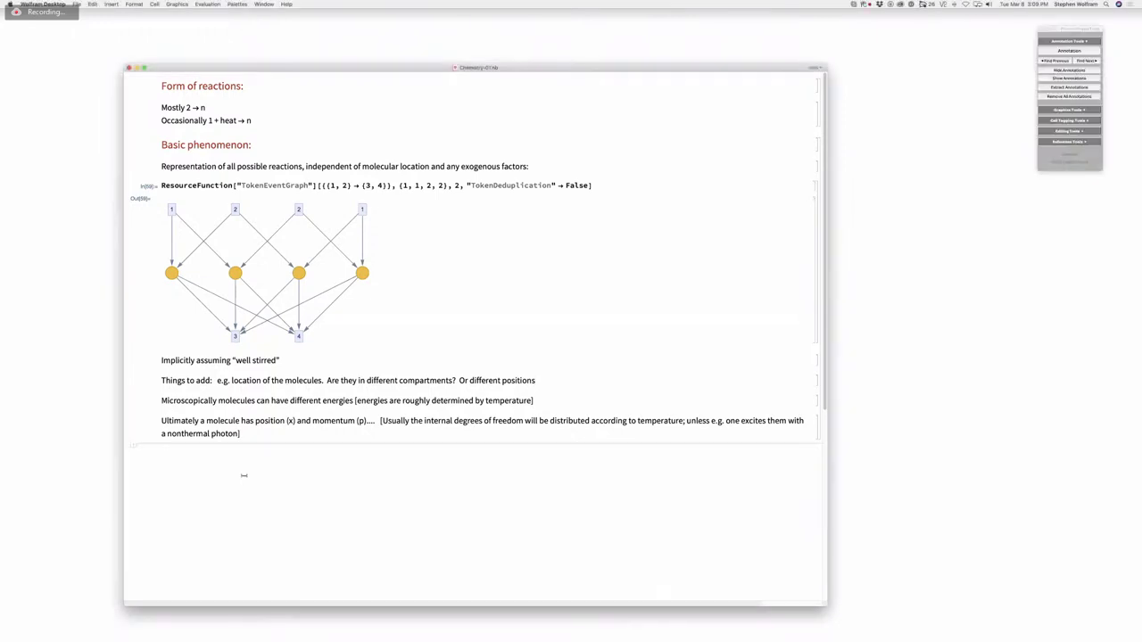
key(super+7)
text(Biolog)
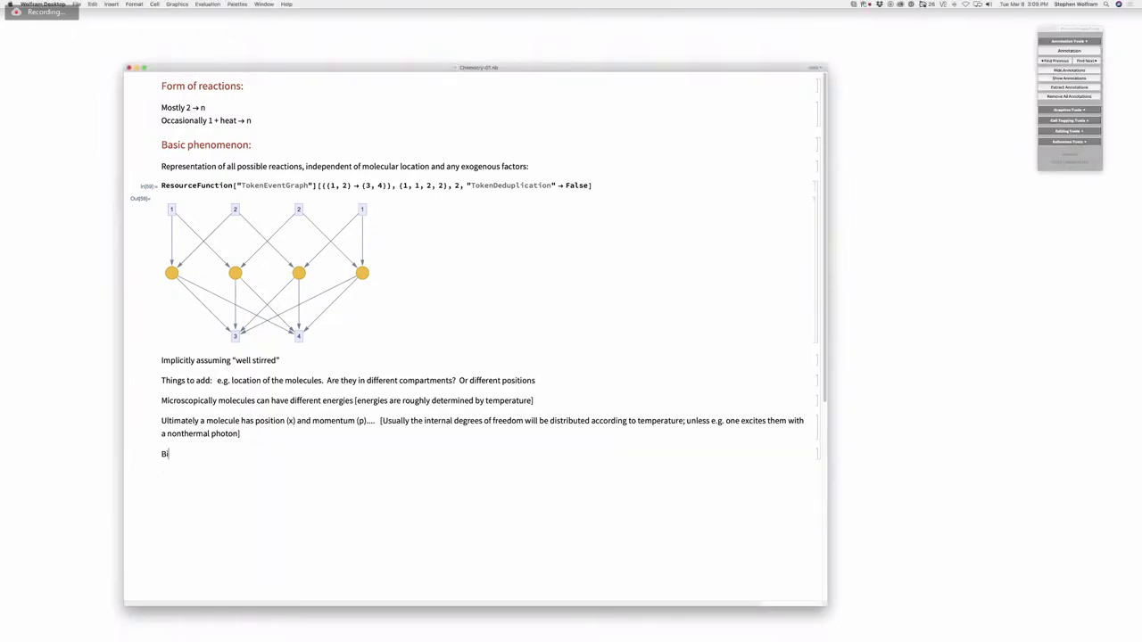
text(y is not well stirred...)
Step: Switch to Chrome, examine the lipid metabolism area of the biochemical pathways map, and close the page
key(super+Tab)
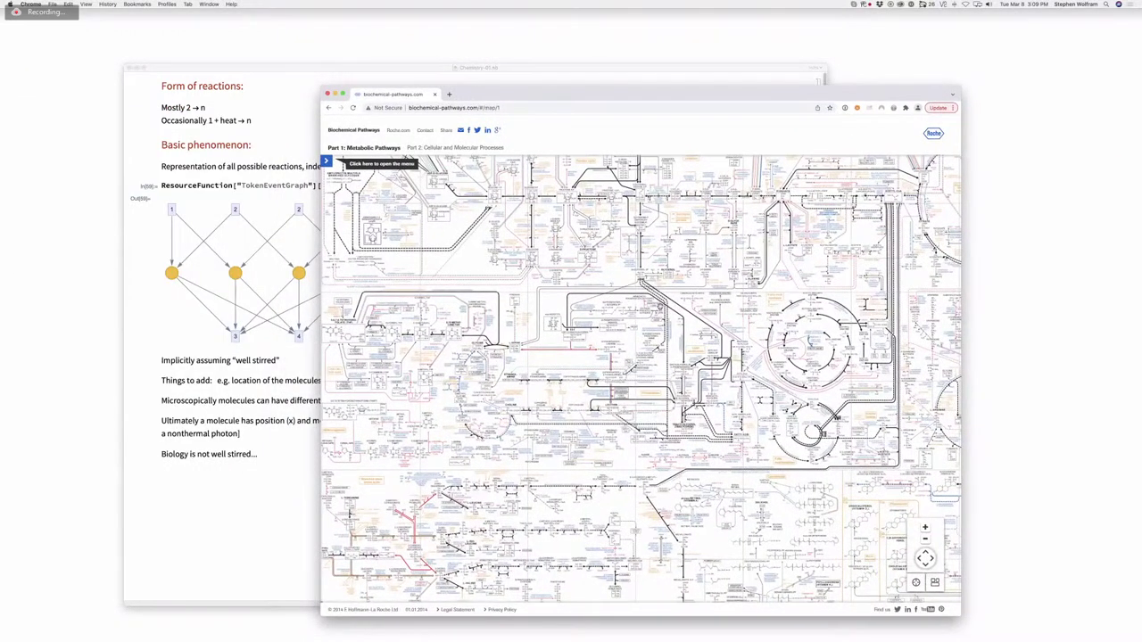
scroll(641, 379, up, 3)
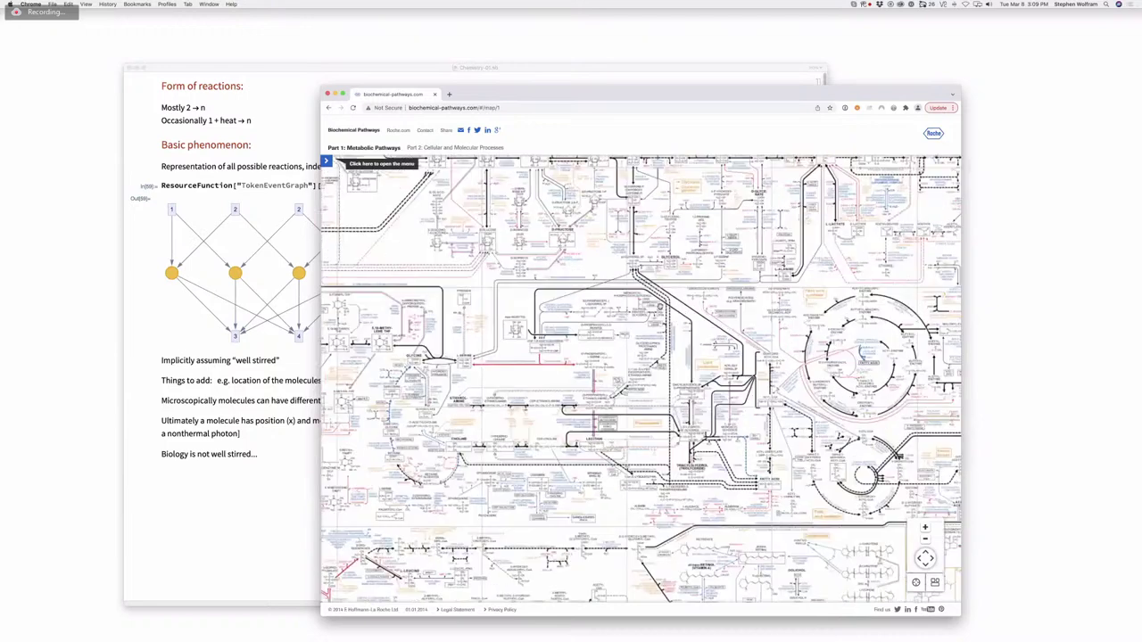
scroll(640, 378, right, 3)
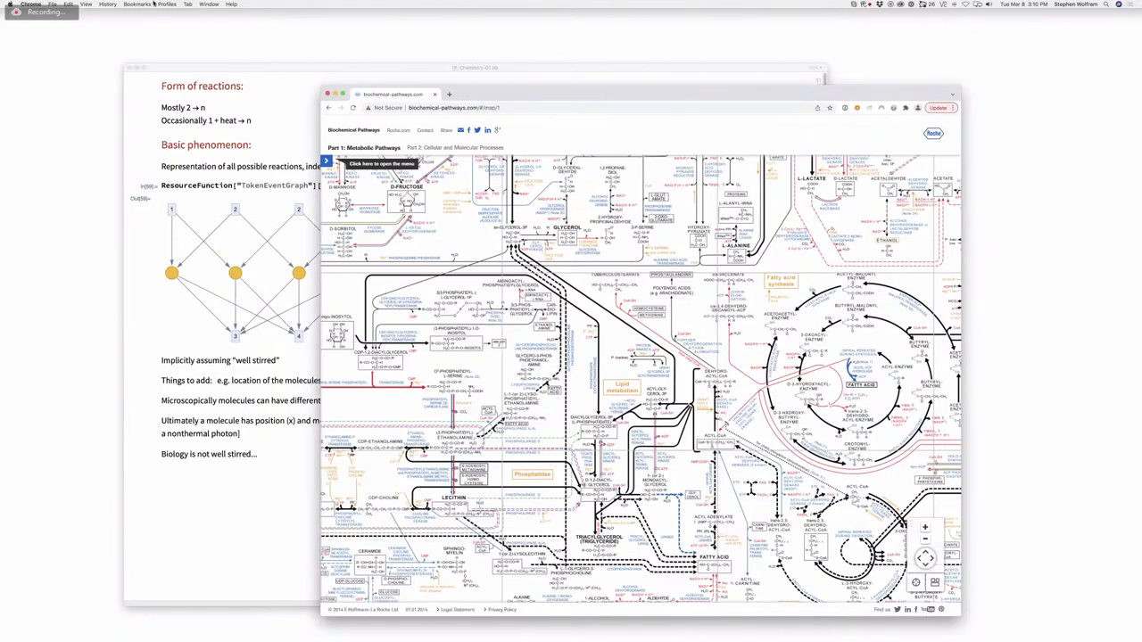
key(super+w)
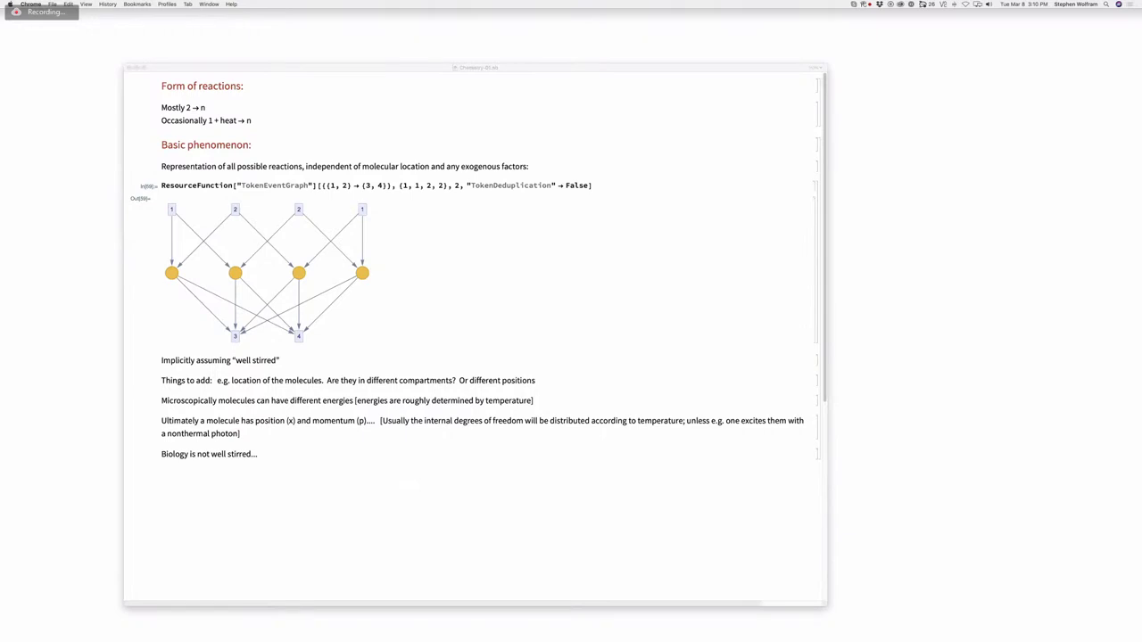
Step: Add a text note below the biology line reading "Reactions without enzymes: mostly small molecules"
click(225, 464)
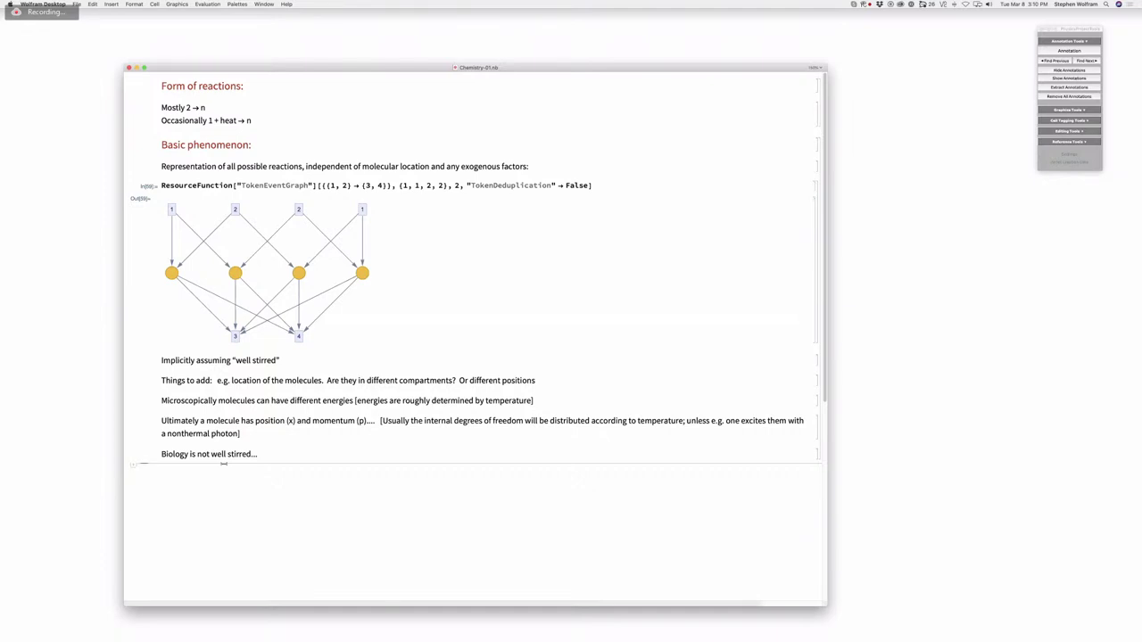
key(super+7)
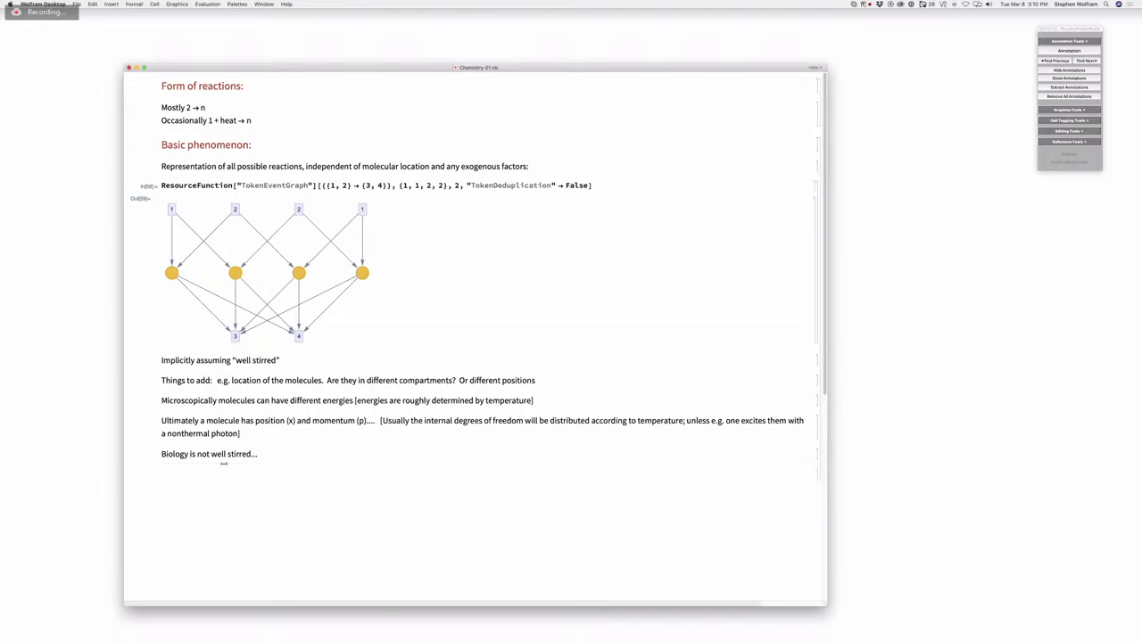
text(Reactions with)
key(BackSpace)
text(out )
text(enzy)
text(me)
text(s: i)
text(mostly)
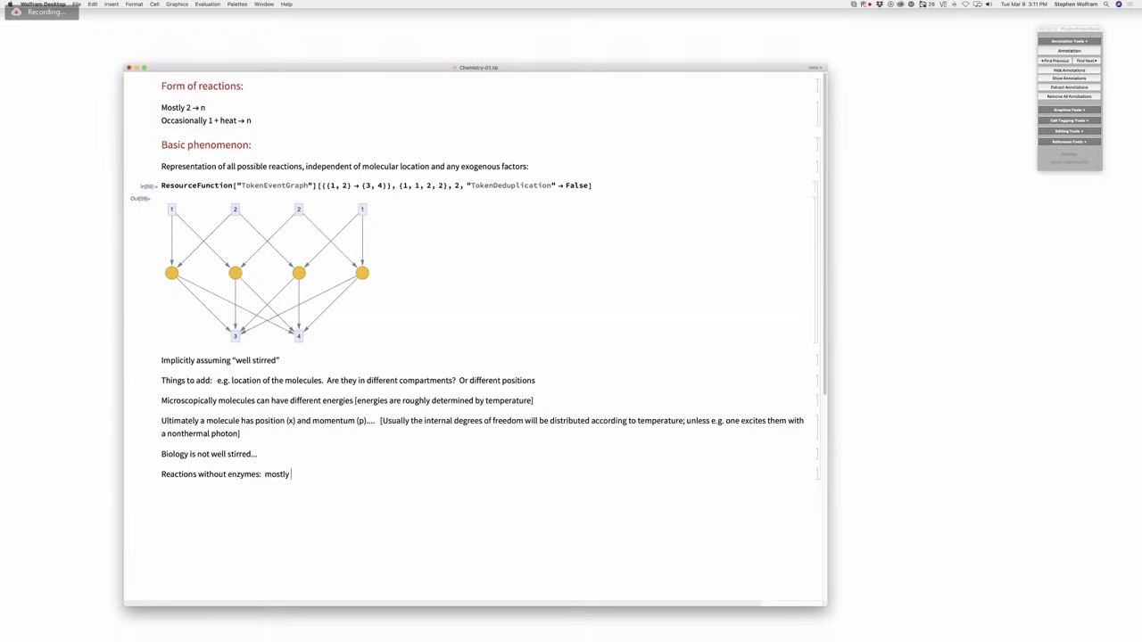
text(small molecules)
Step: Add a text note reading "Are the enzymes free floating or bound to a membrane [typically partially embedded]" and save the notebook
click(188, 494)
key(super+7)
text(Are the enzyym)
key(BackSpace)
key(BackSpace)
text(mes f)
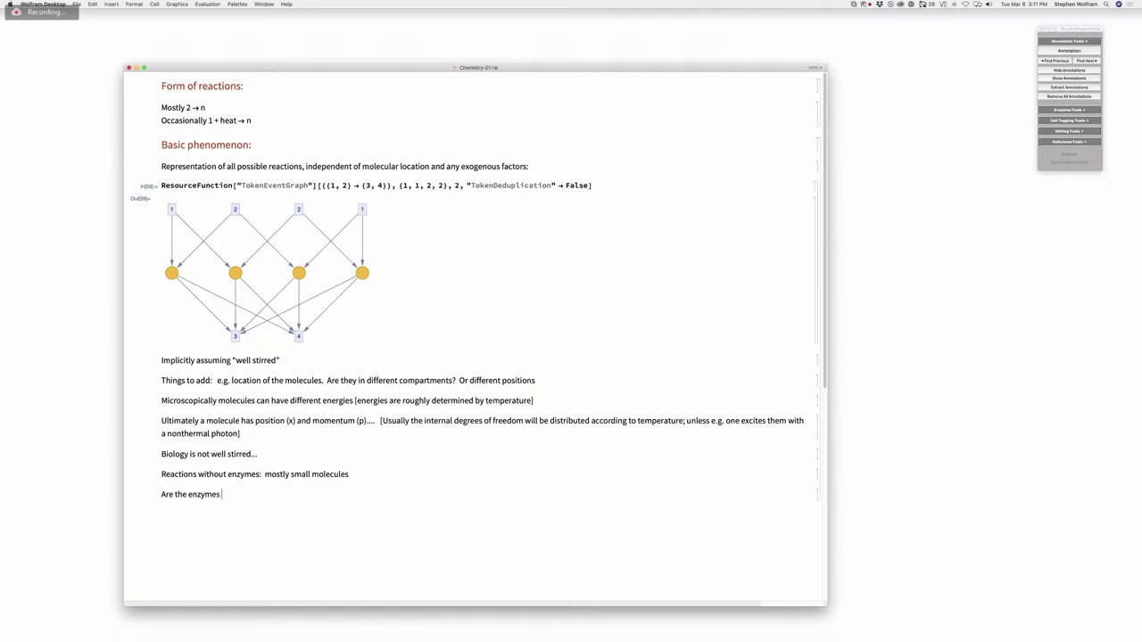
key(BackSpace)
text(free floating or bound to)
key(BackSpace)
key(BackSpace)
text(o  a)
key(BackSpace)
key(BackSpace)
text(a membrane)
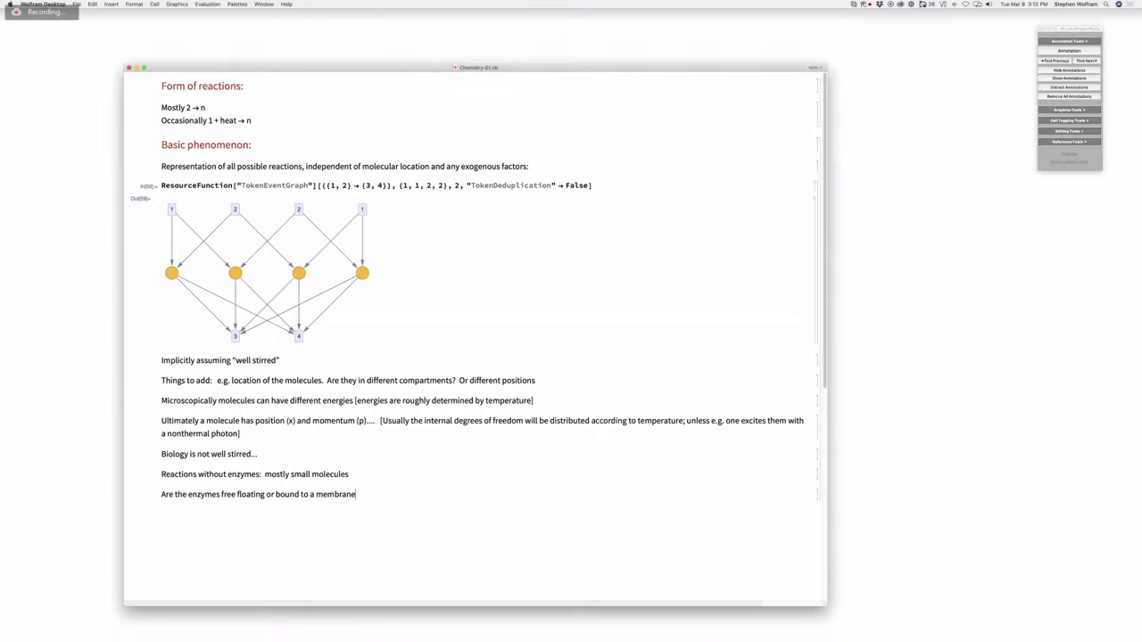
text([typically partially embedded])
key(super+s)
Step: Add a second line to the enzyme note reading "[ proteins, but sometimes with extra attachments ]" and save the notebook
key(Return)
text([ typically)
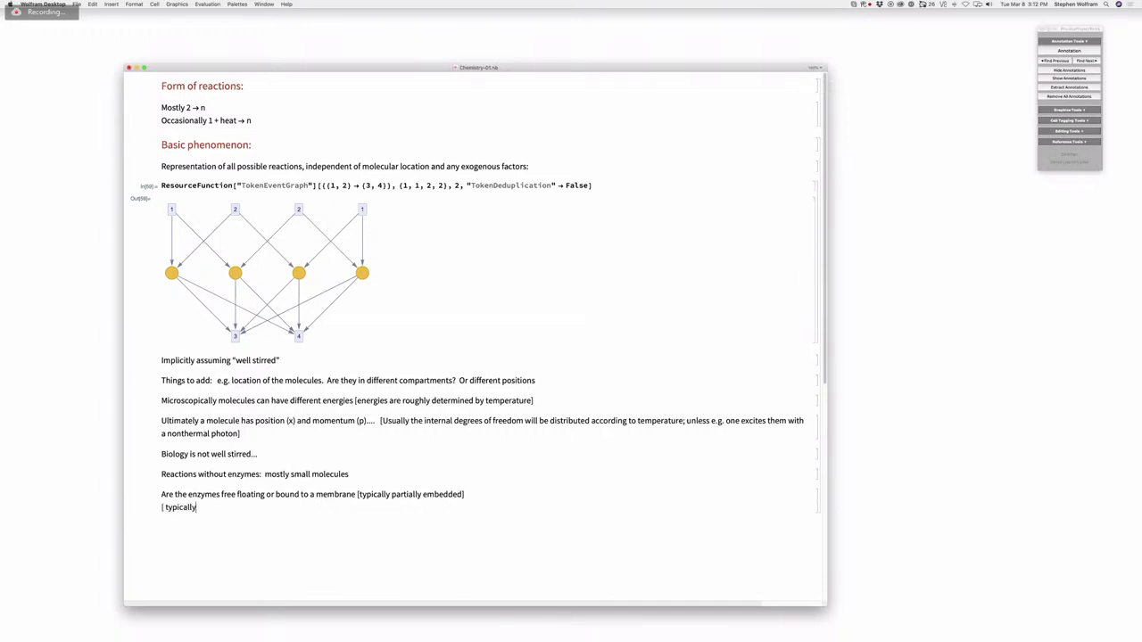
key(BackSpace)
key(BackSpace)
key(BackSpace)
key(BackSpace)
key(BackSpace)
key(BackSpace)
key(BackSpace)
key(BackSpace)
key(BackSpace)
text(proteins, but sometimes with extra attach)
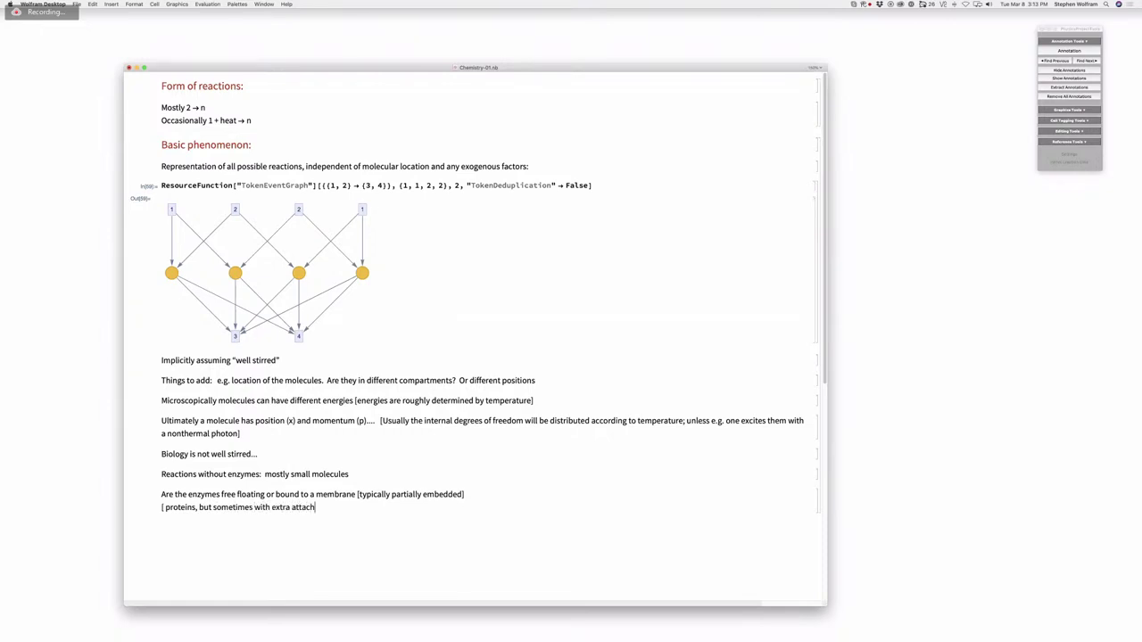
text(ments ])
key(super+s)
Step: Append "[AKA "equilibrium dynamics"]" to the line about implicitly assuming "well stirred"
triple_click(259, 455)
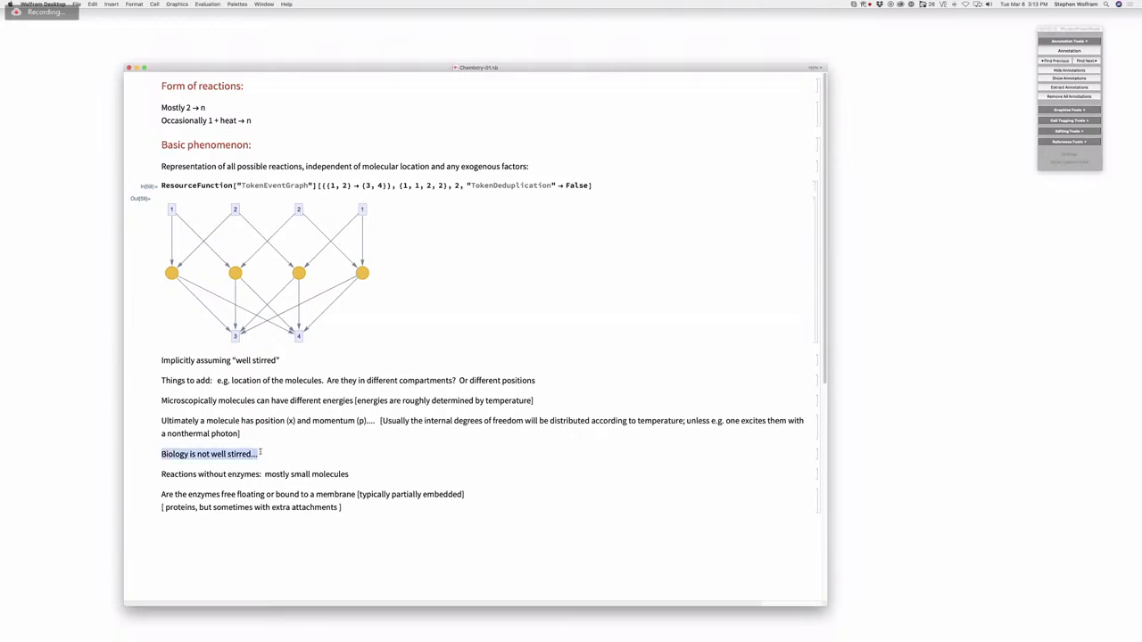
click(250, 540)
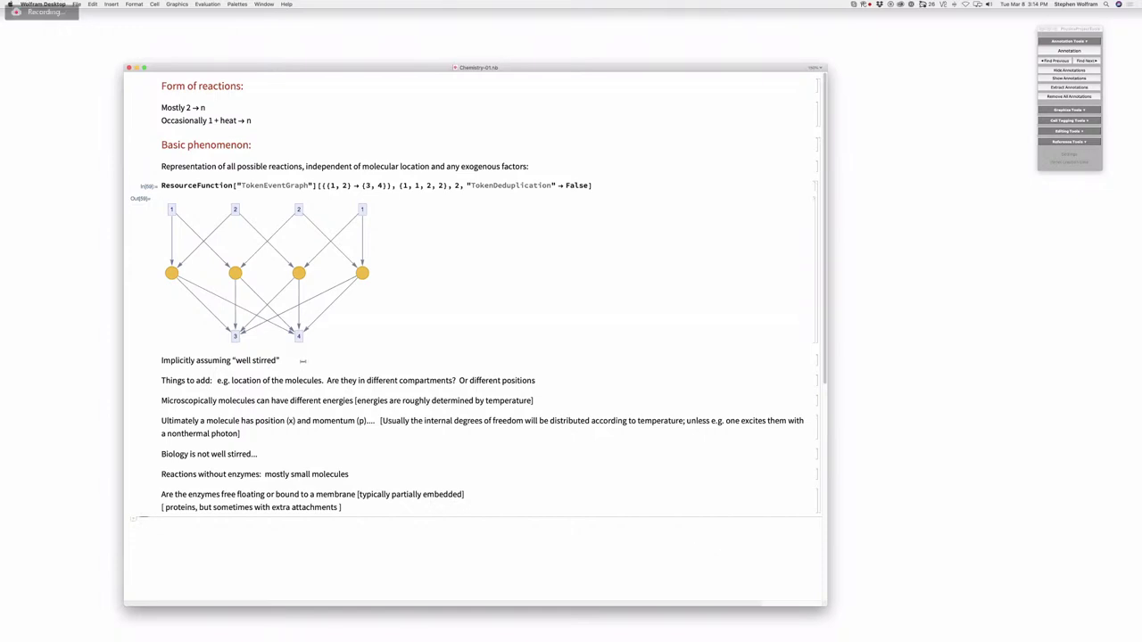
click(313, 356)
text([AKA "equil)
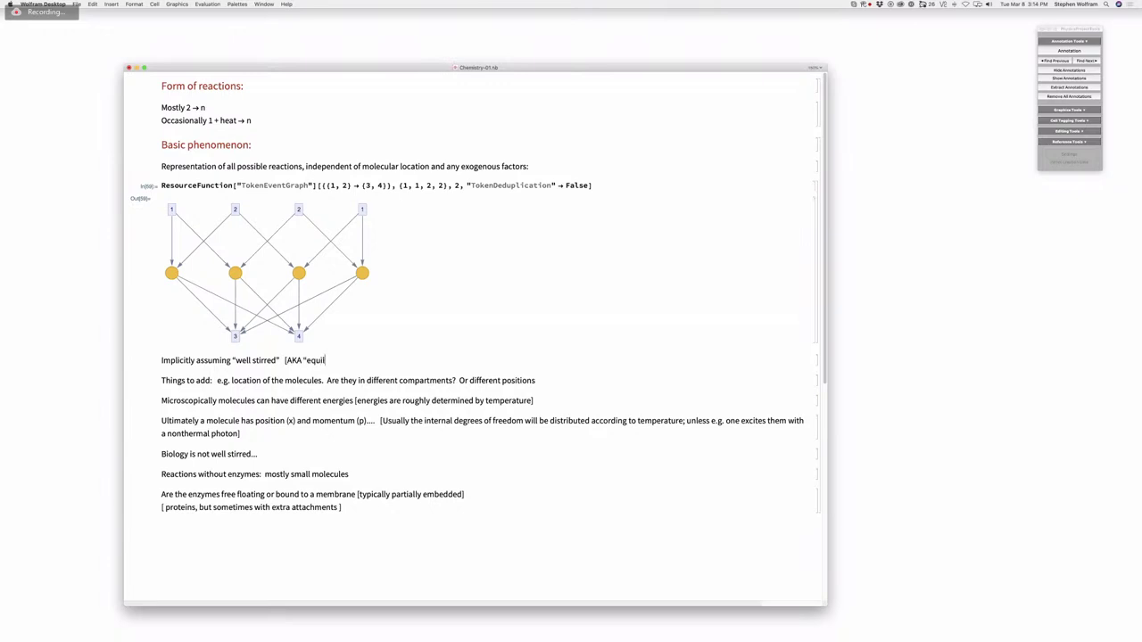
text(ibrium dynamics"])
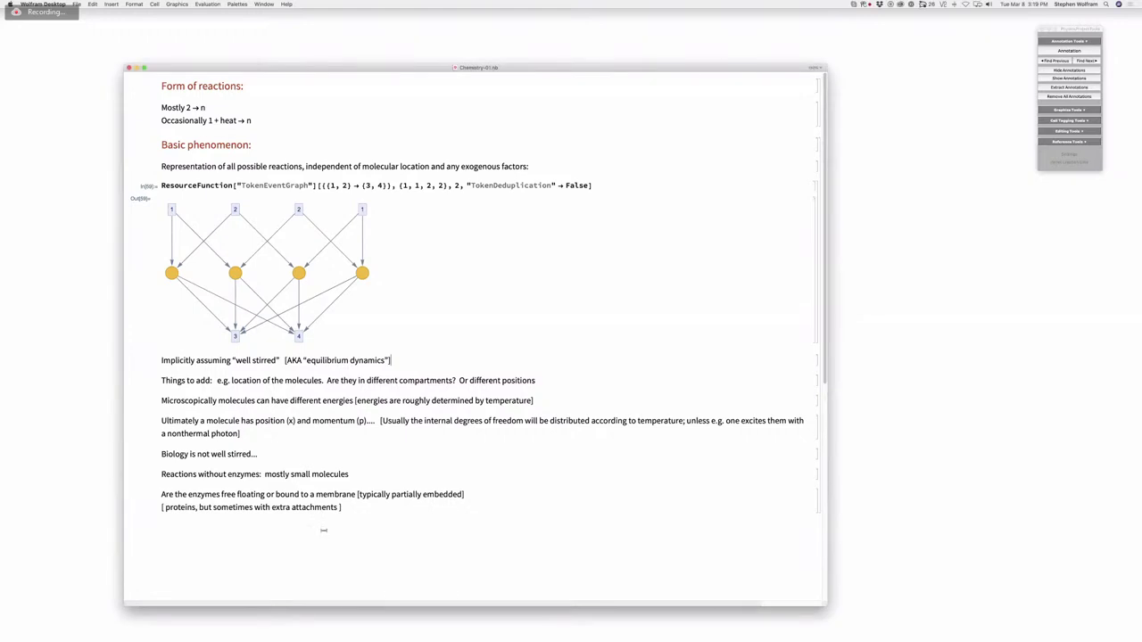
Step: Add the note "Most collisions in a "chemical process" are elastic... [the elastic collisions knit together the structure of the fluid]" and save the notebook
click(323, 533)
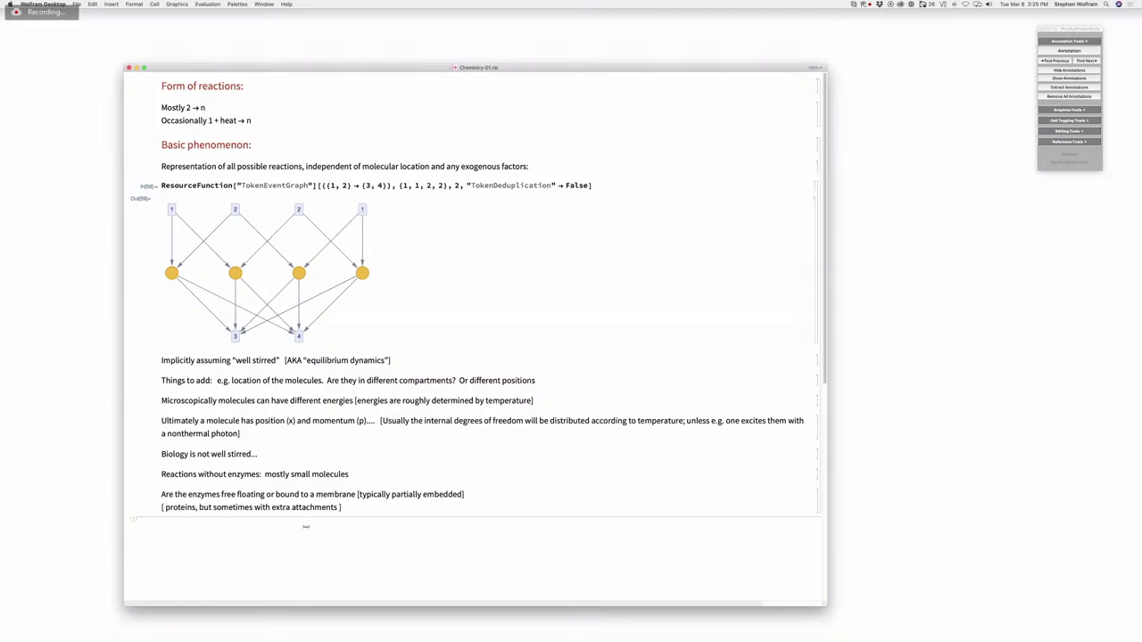
text(Most coll)
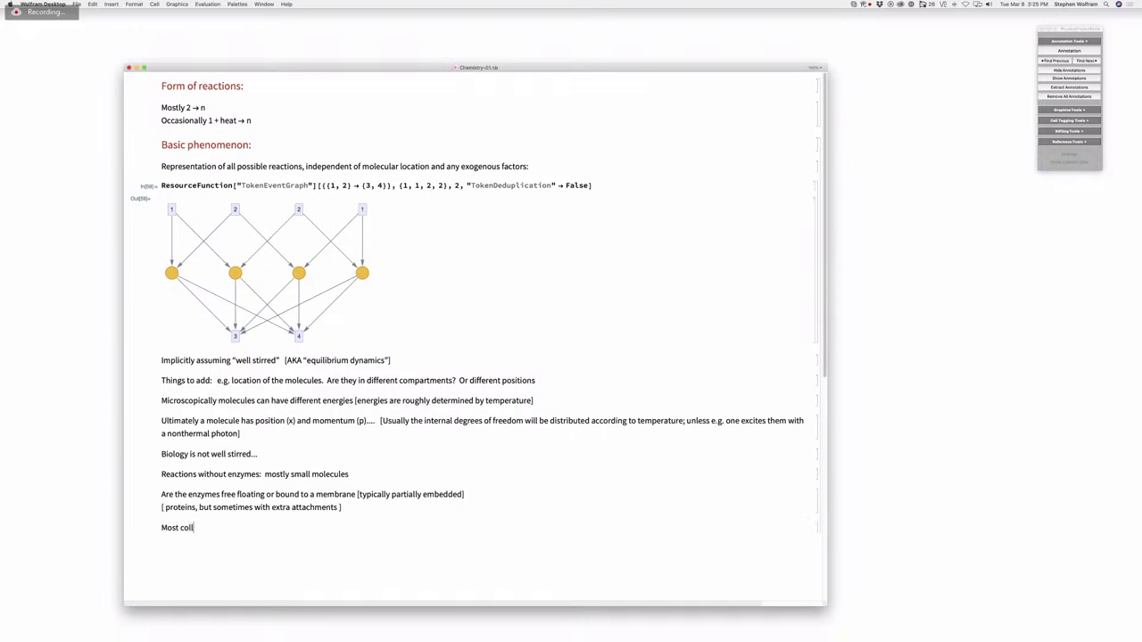
text(isions in a "chemical process" are elastic... [th)
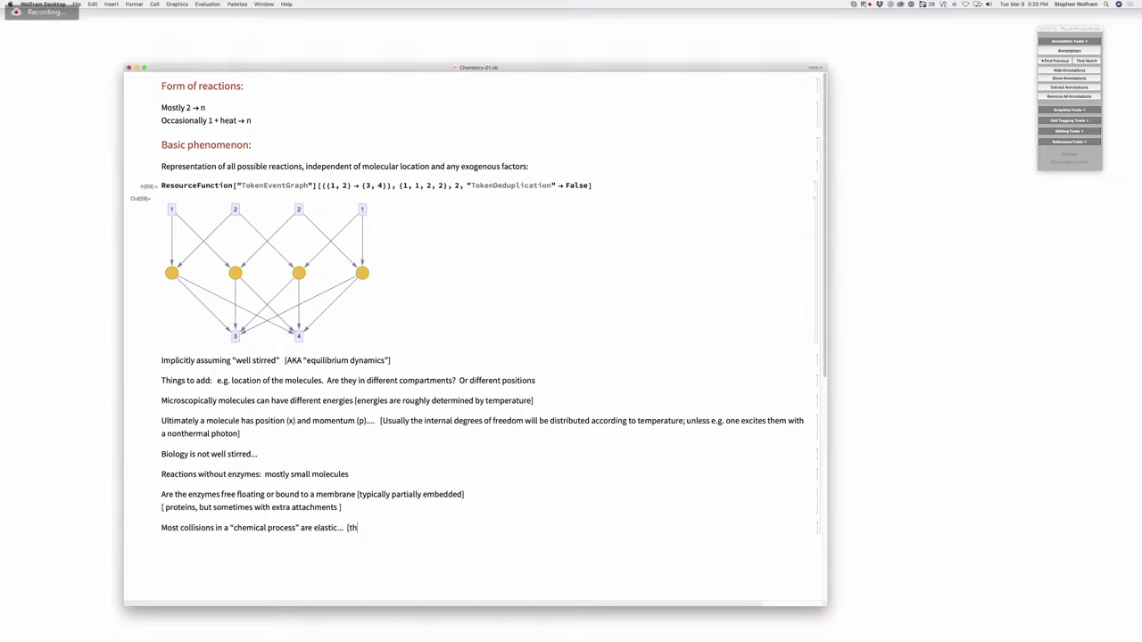
text(e elastic collisions knit together the structure)
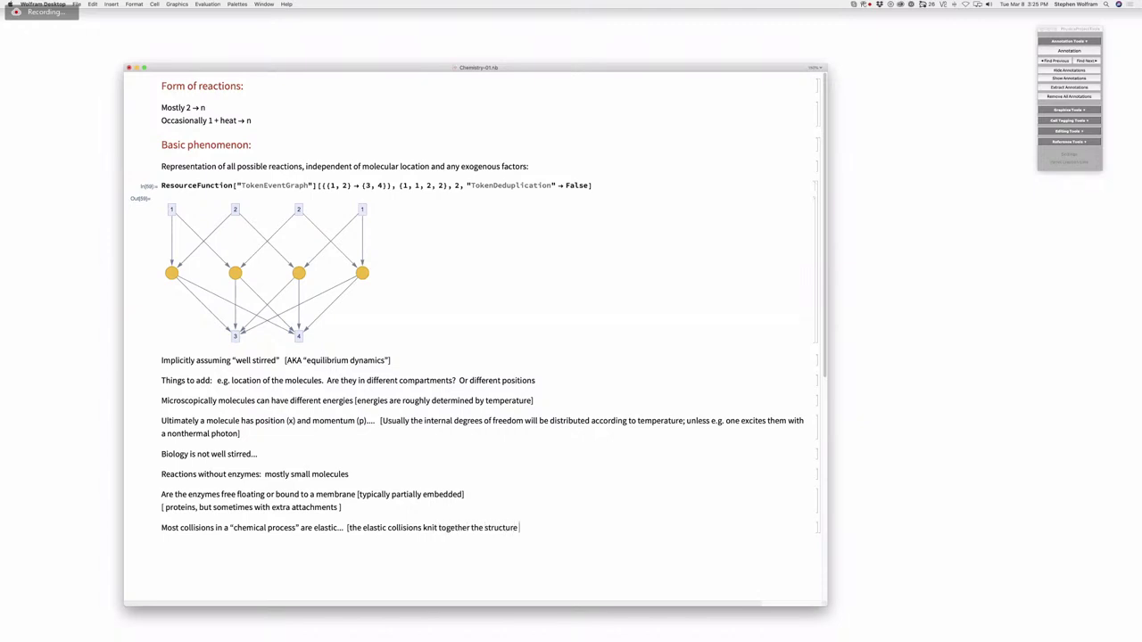
text( of the fluid])
key(super+s)
Step: Add a text note below the collisions line reading "Molecular orientation determines whether the reaction will happen"
click(329, 550)
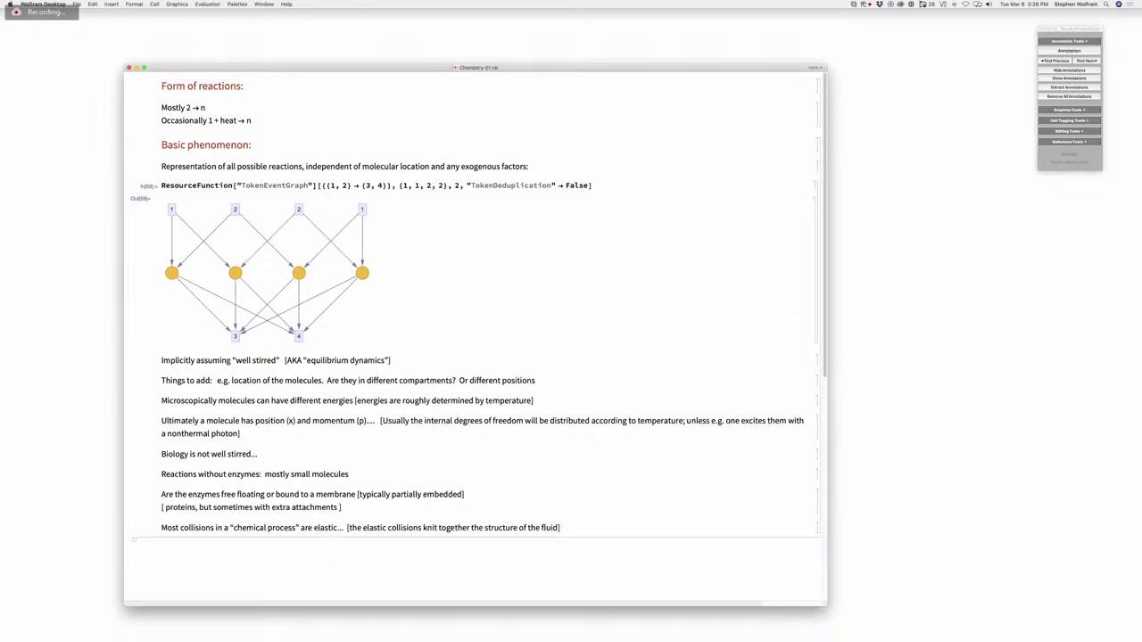
key(alt+7)
text(Molecular orientation determina)
key(BackSpace)
text(es whether the reaction will happen)
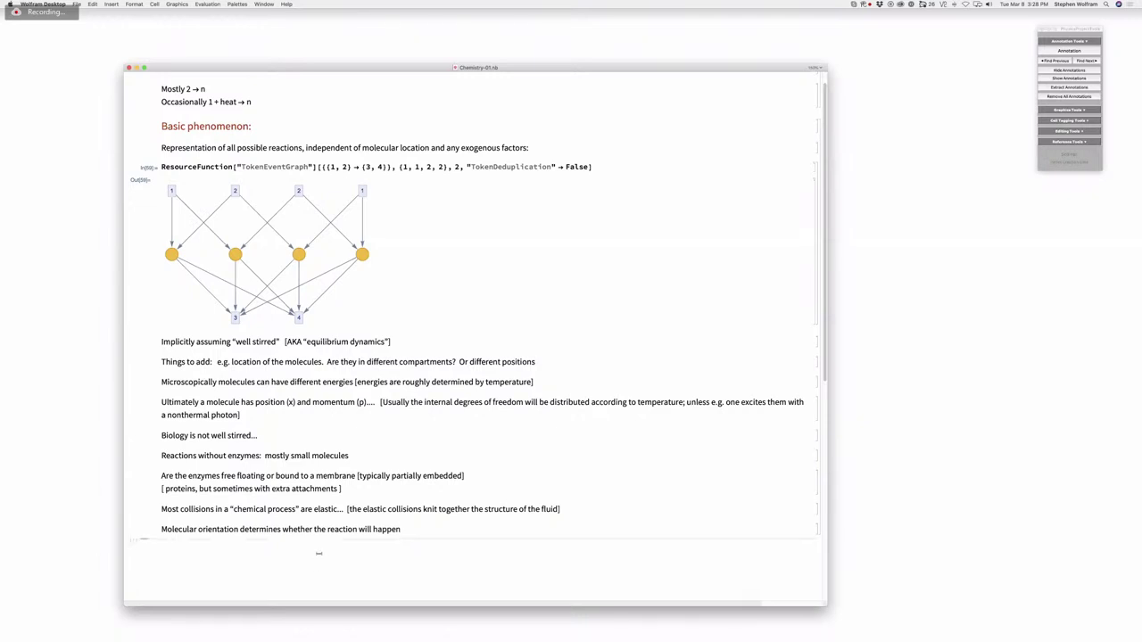
Step: Add a text note at the end reading "Inelastic collisions: vibrational/rotational/etc. excitation + actual reaction"
key(super+7)
text(Inelastic )
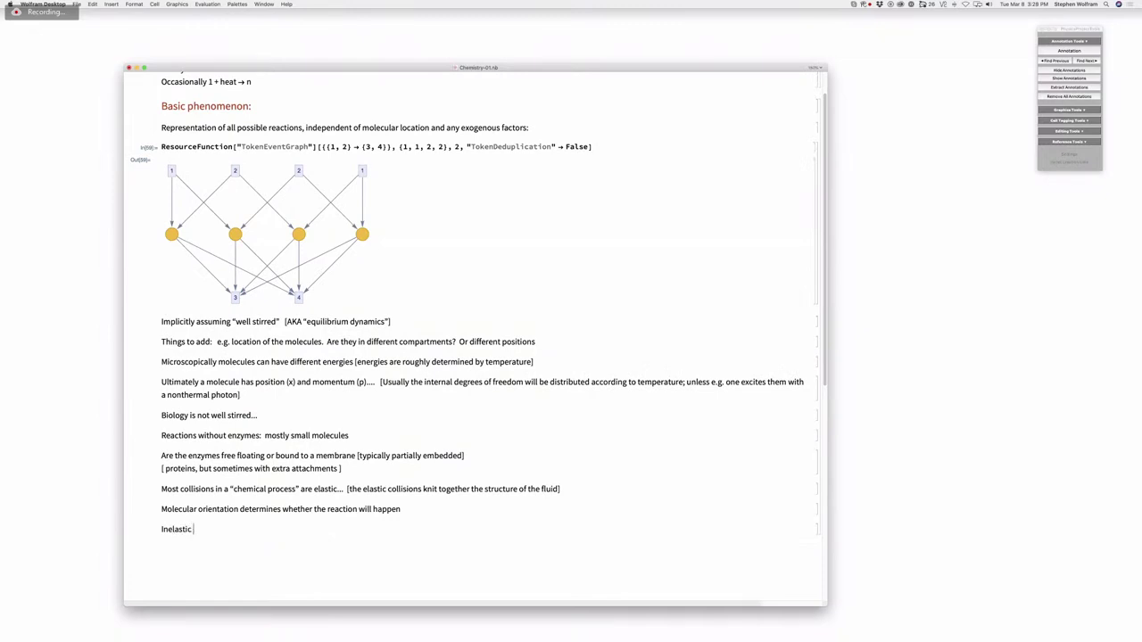
text(collisions: vibr)
key(BackSpace)
key(BackSpace)
key(BackSpace)
text(ibrational/rotational/etc. )
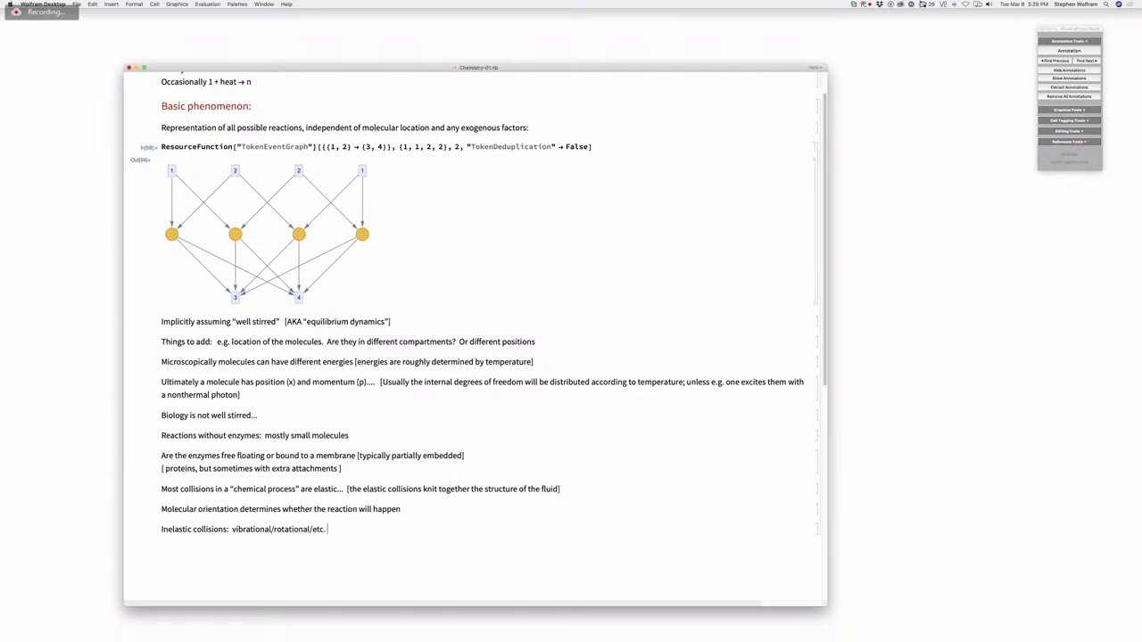
text(excitation + actual reaction)
Step: Start a new line below the inelastic collisions note with the expression "n σ v", using the Greek sigma character
click(331, 552)
text(n)
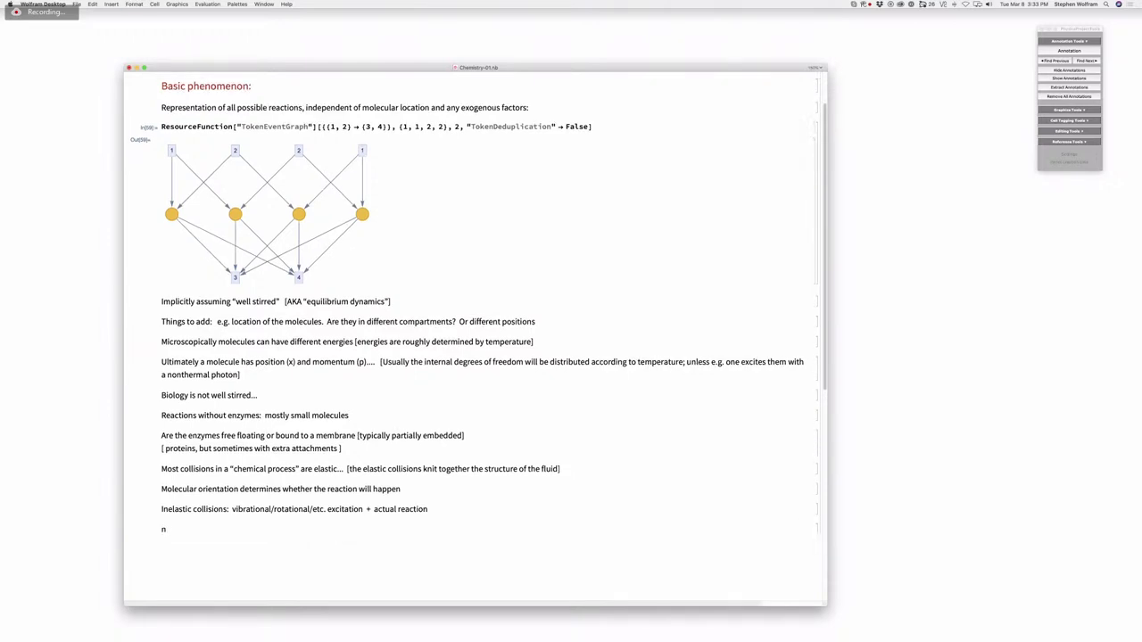
text(s)
key(Escape)
text(v)
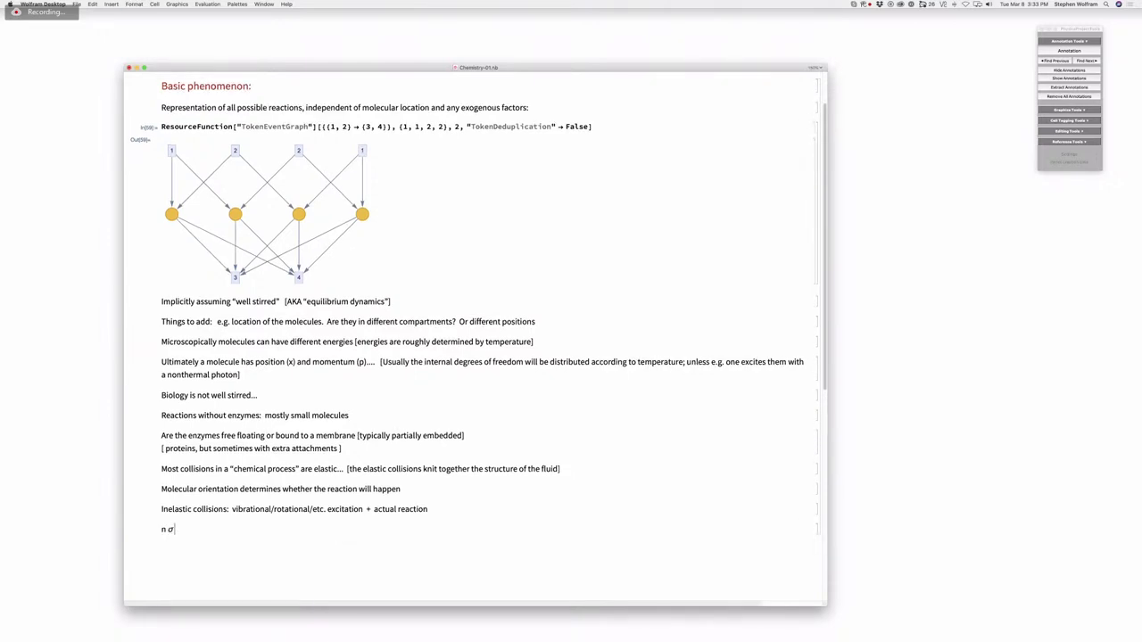